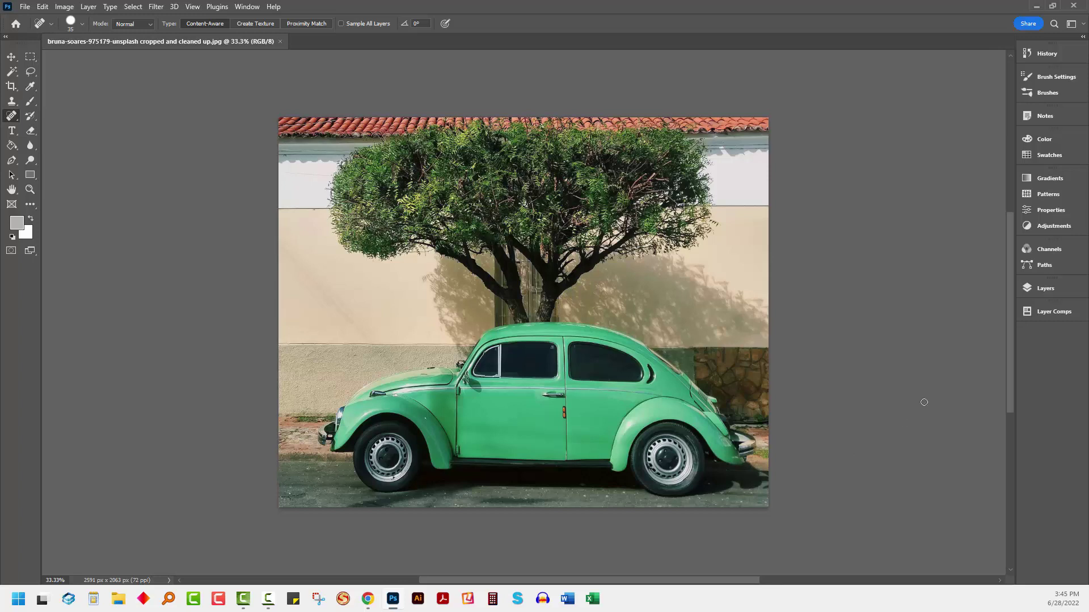
Step: Add a new layer above the Background, fill it with grey b4b4b4, and convert it to a smart object
{"action": "left_click", "coordinate": [1035, 288]}
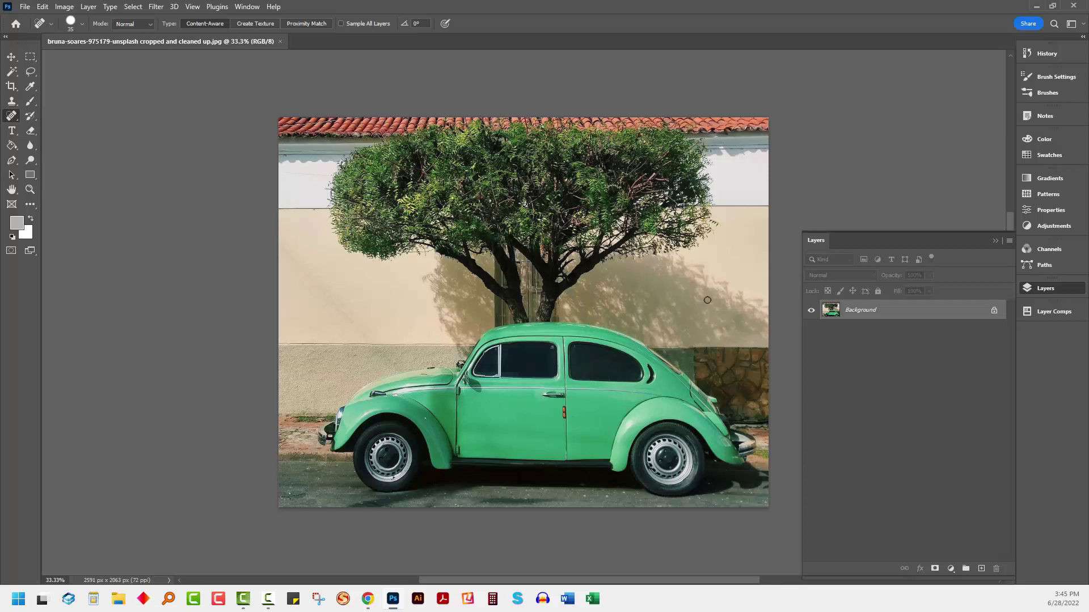
{"action": "left_click", "coordinate": [981, 569]}
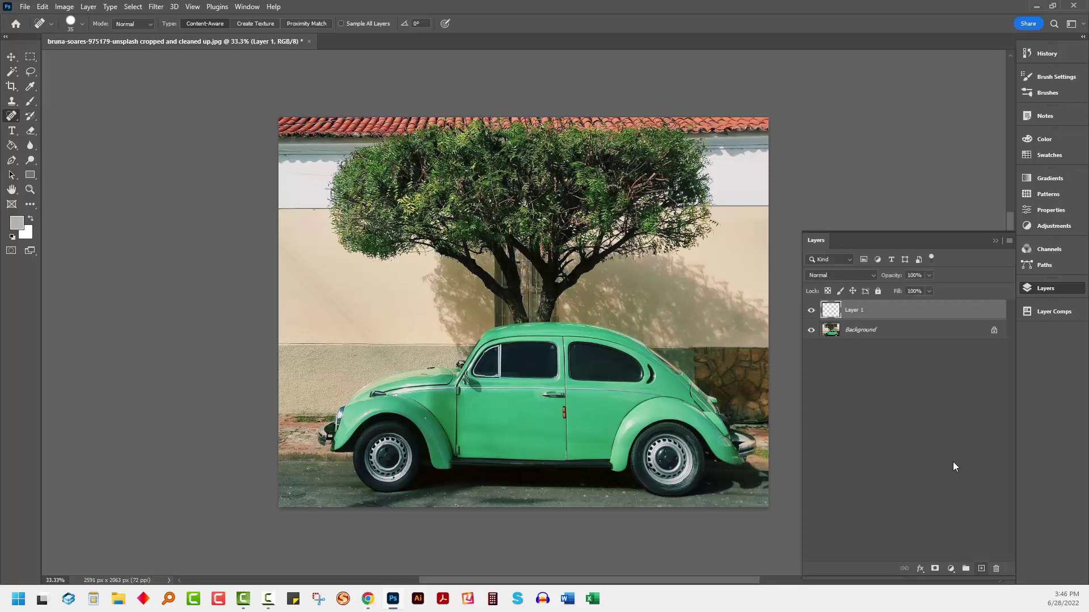
{"action": "left_click", "coordinate": [17, 225]}
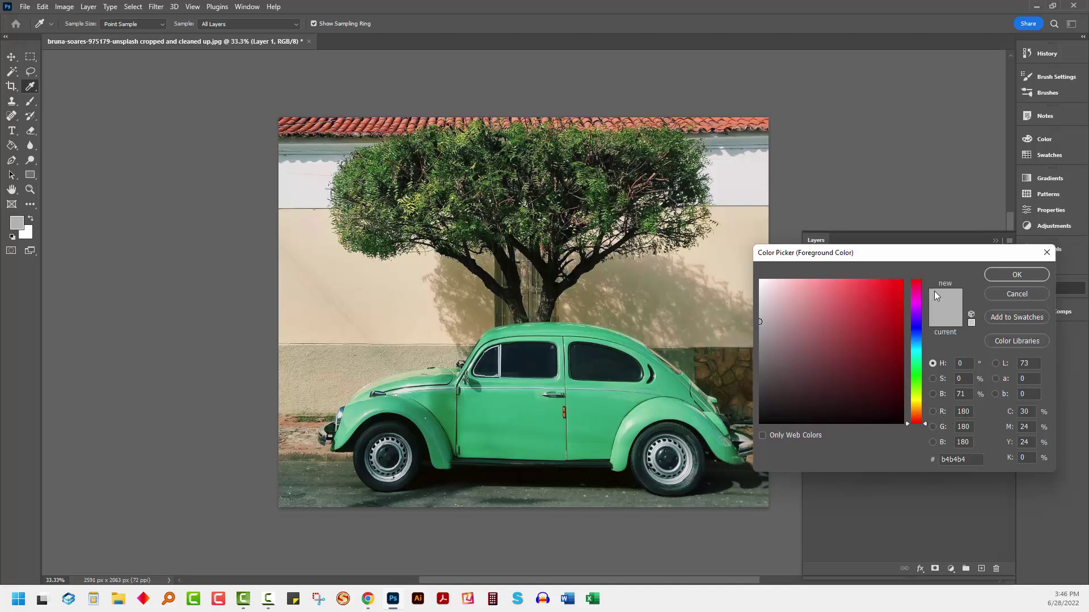
{"action": "left_click", "coordinate": [1014, 275]}
{"action": "key", "text": "j"}
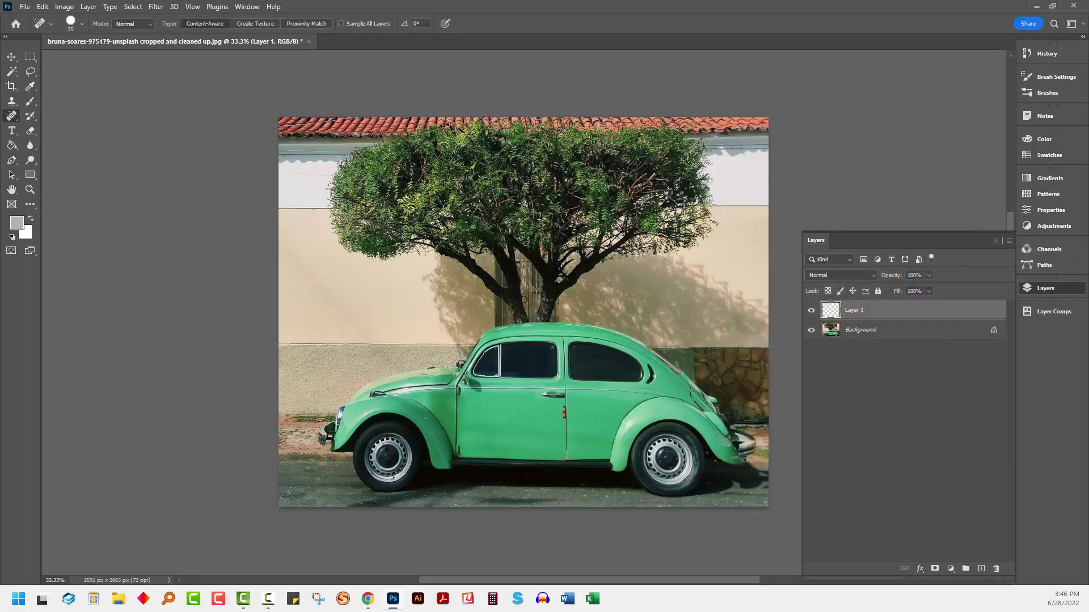
{"action": "left_click", "coordinate": [9, 145]}
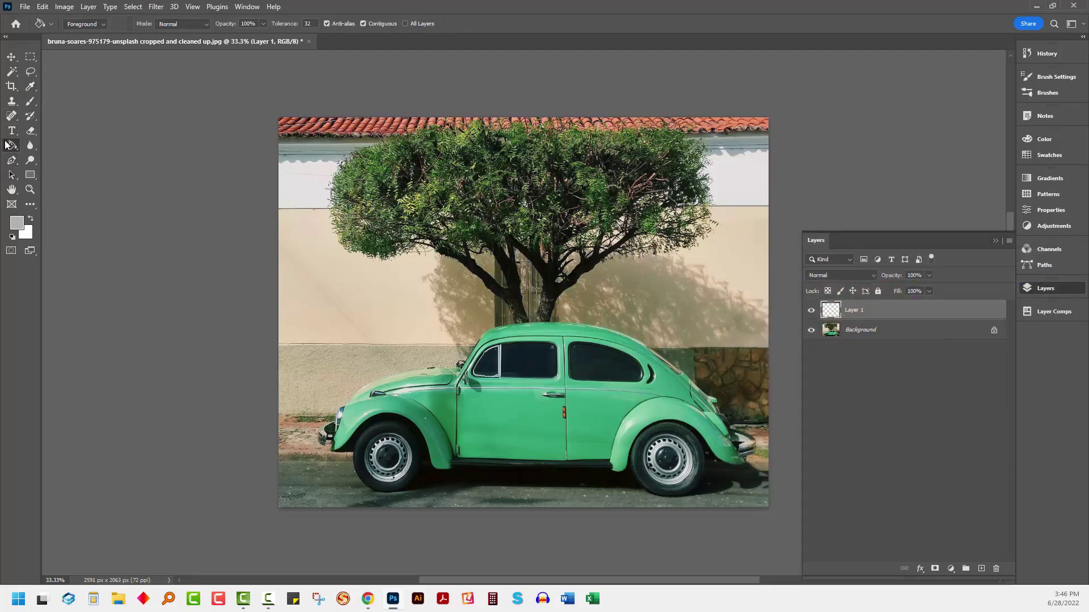
{"action": "left_click", "coordinate": [637, 356]}
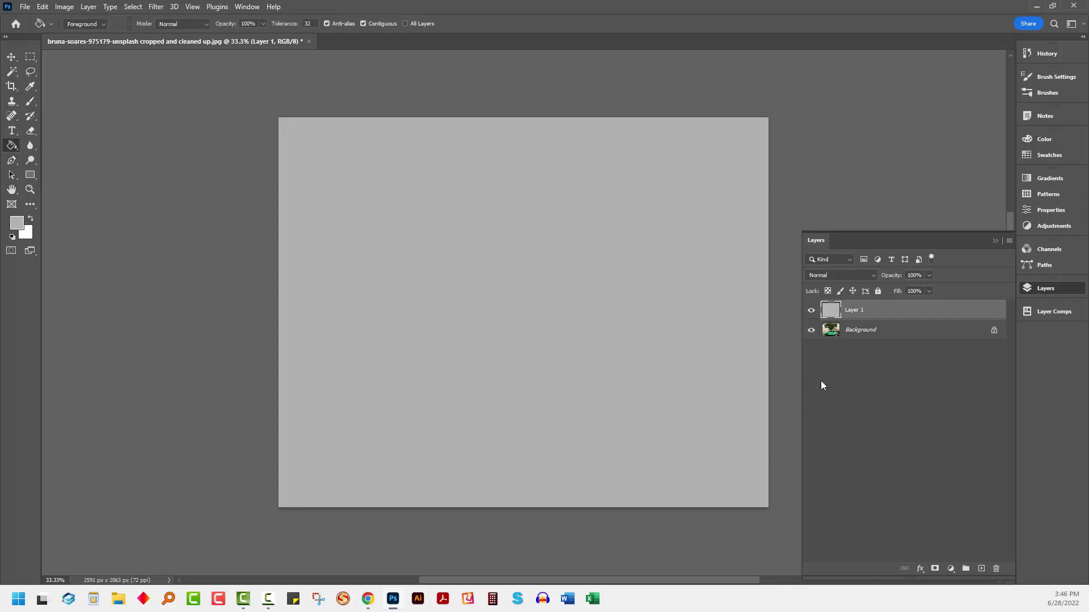
{"action": "right_click", "coordinate": [867, 312]}
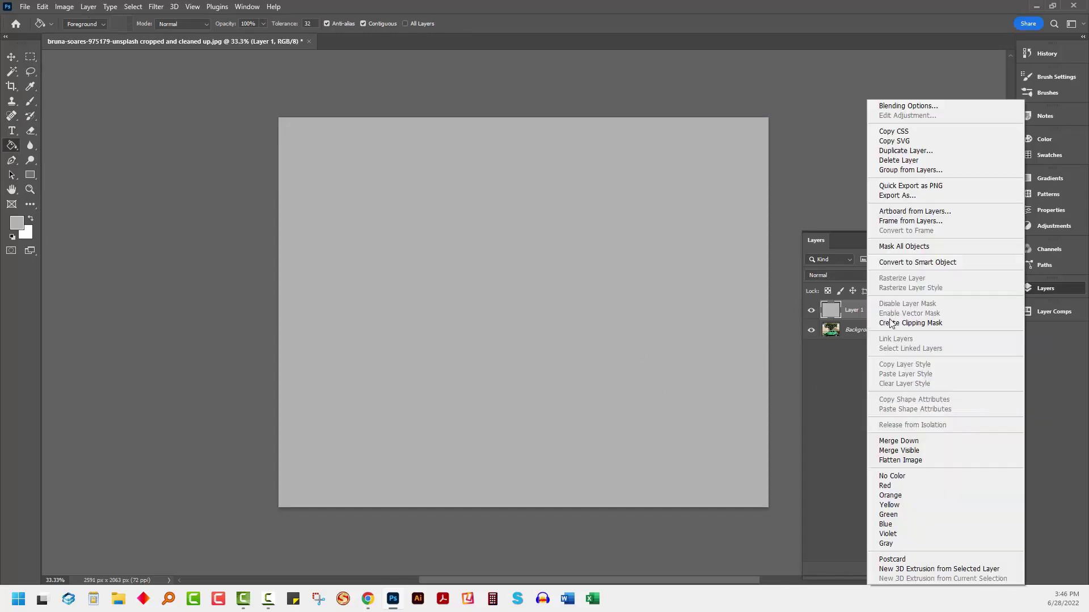
{"action": "left_click", "coordinate": [925, 263]}
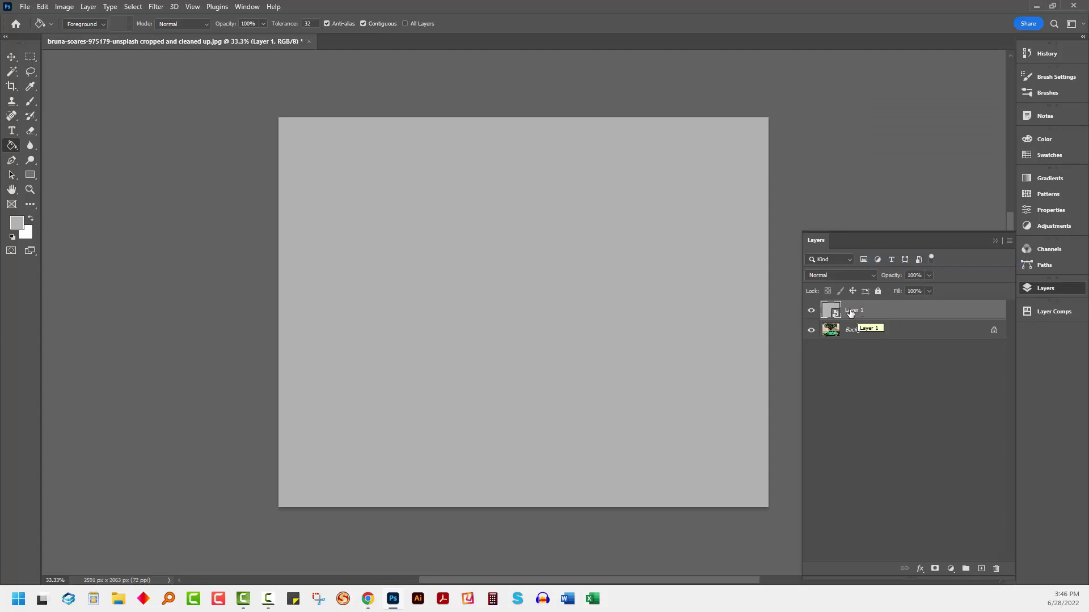
Step: Apply the Add Noise filter to the grey smart object with an amount of 11.55%, Gaussian distribution and Monochromatic enabled
{"action": "left_click", "coordinate": [157, 9]}
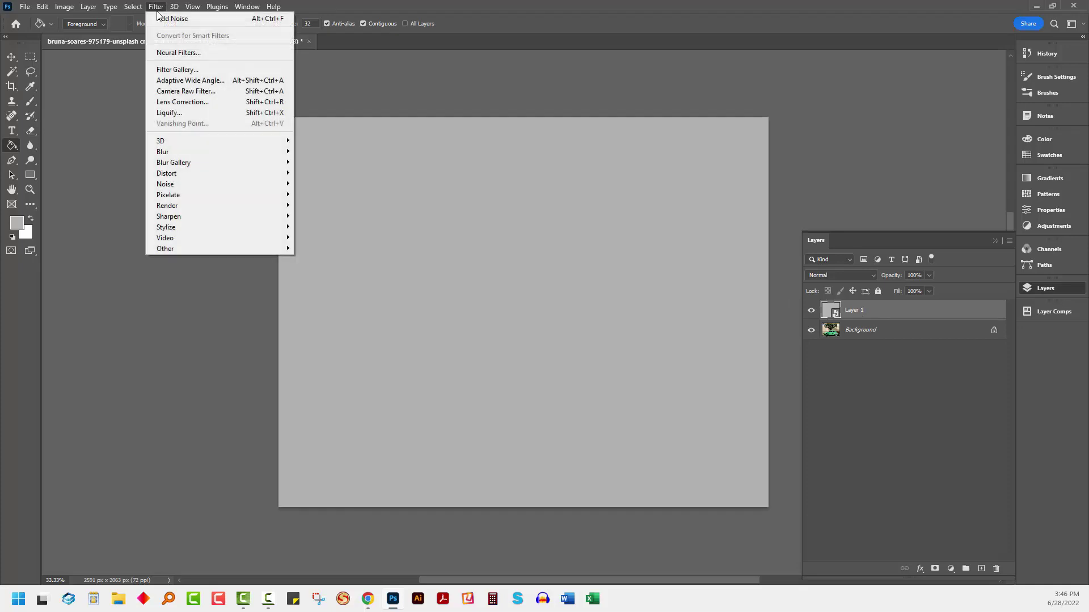
{"action": "mouse_move", "coordinate": [193, 184]}
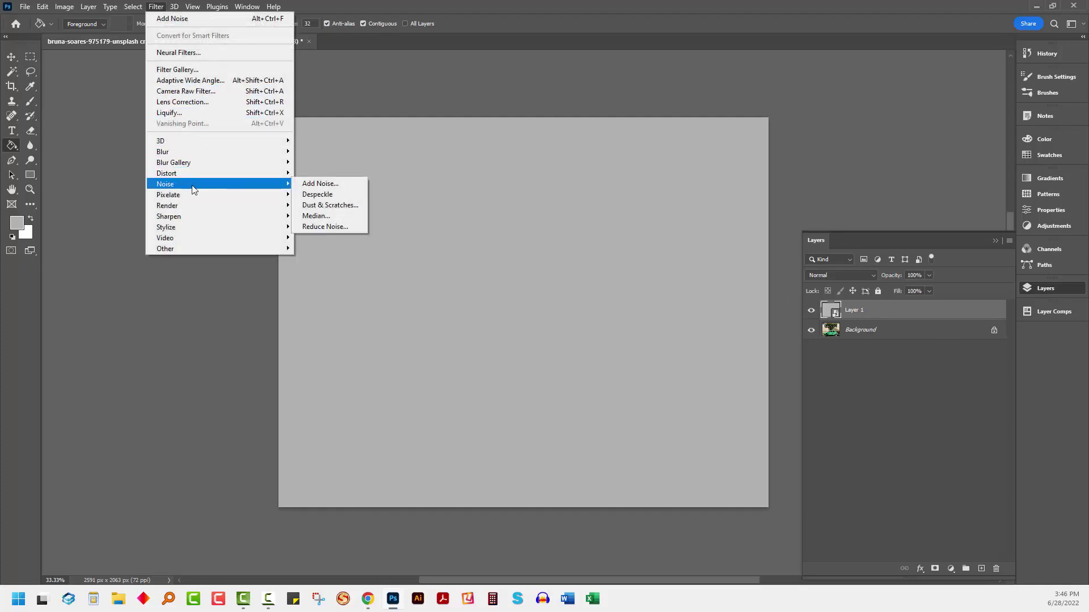
{"action": "left_click", "coordinate": [350, 184]}
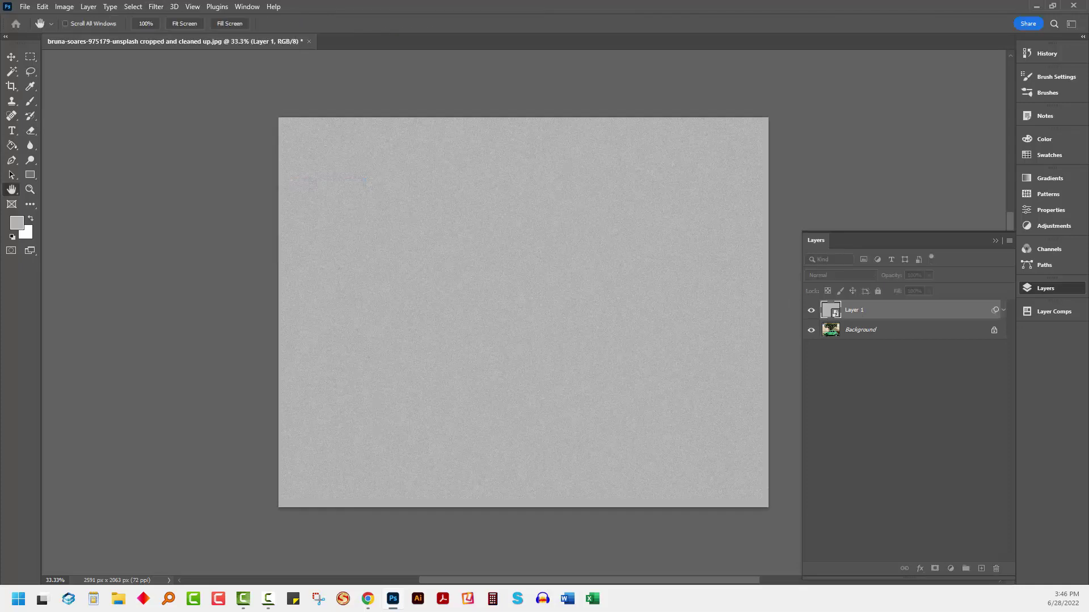
{"action": "left_click_drag", "start_coordinate": [624, 262], "coordinate": [608, 262]}
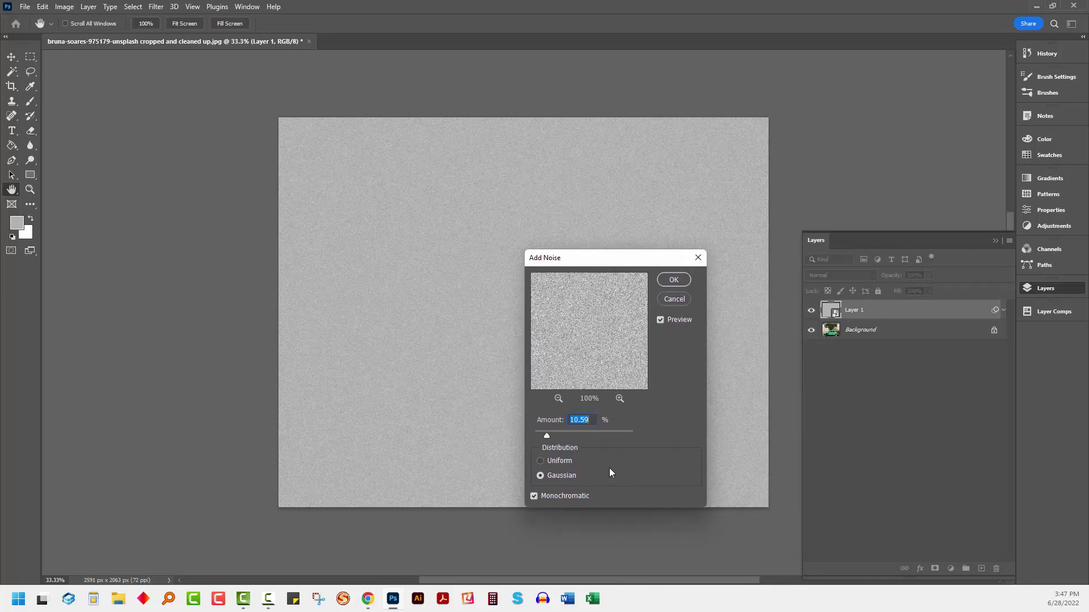
{"action": "left_click", "coordinate": [534, 497]}
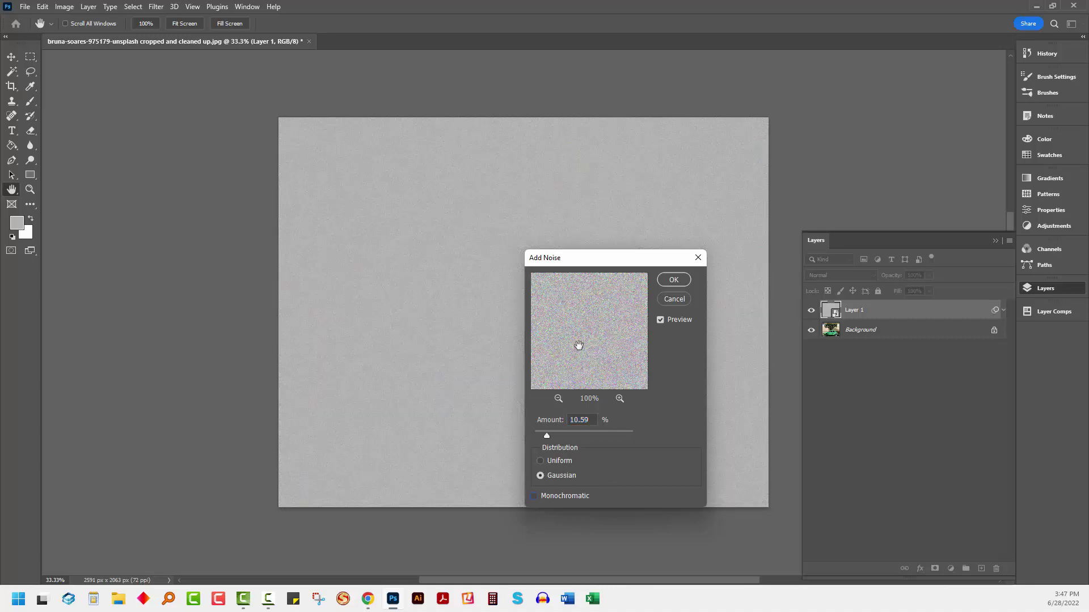
{"action": "left_click", "coordinate": [534, 497]}
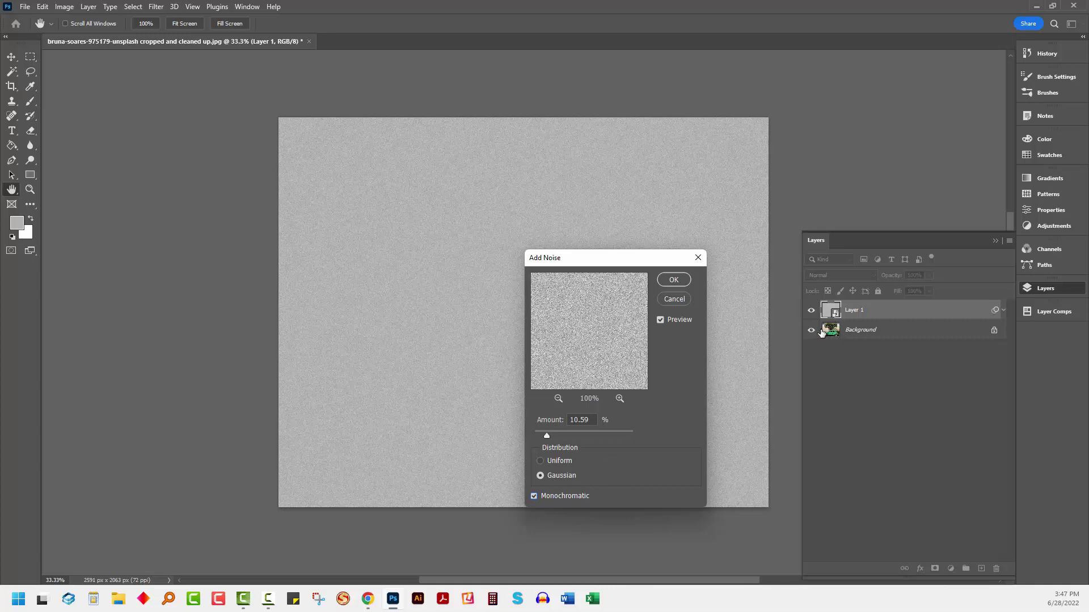
{"action": "left_click", "coordinate": [555, 462]}
{"action": "left_click", "coordinate": [542, 476]}
{"action": "left_click_drag", "start_coordinate": [546, 436], "coordinate": [548, 435]}
{"action": "left_click", "coordinate": [674, 280]}
{"action": "key", "text": "g"}
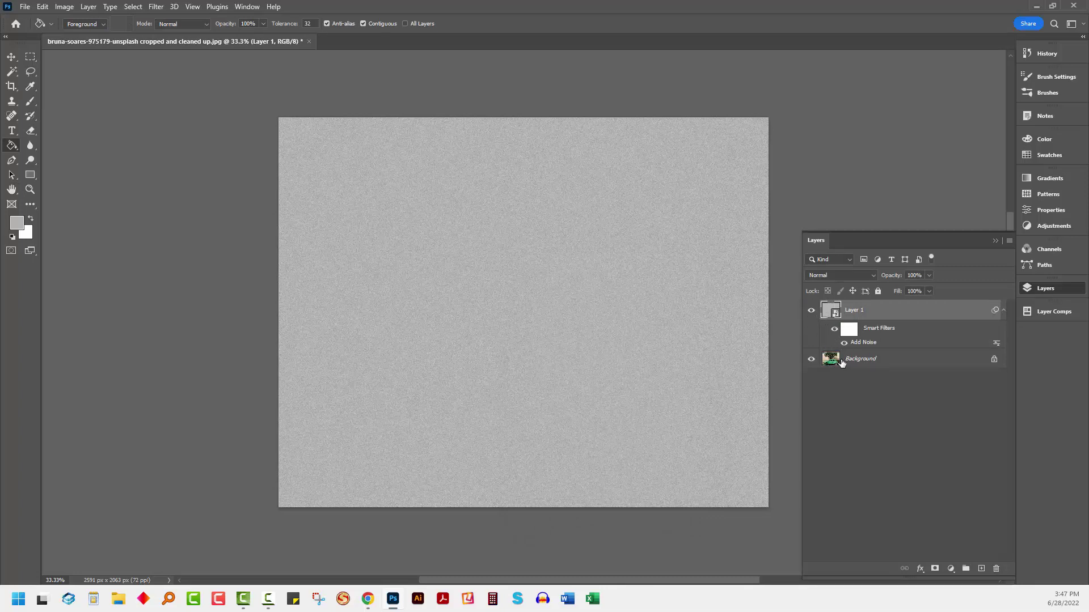
Step: Set the noise layer's blend mode to Multiply and compare a close-up of the wall with the layer hidden and shown
{"action": "left_click", "coordinate": [836, 276]}
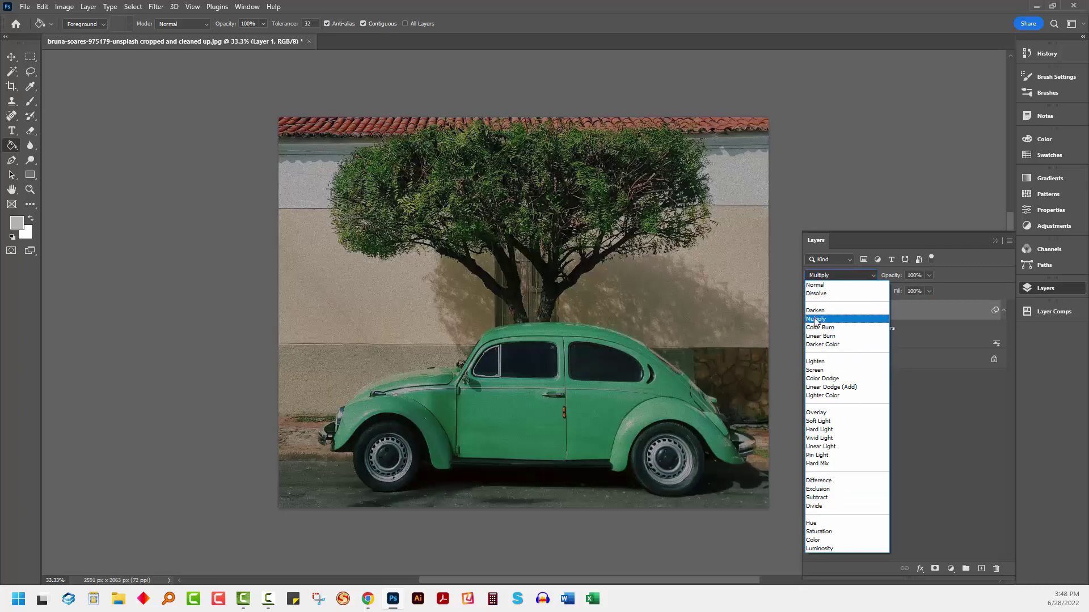
{"action": "left_click", "coordinate": [816, 319]}
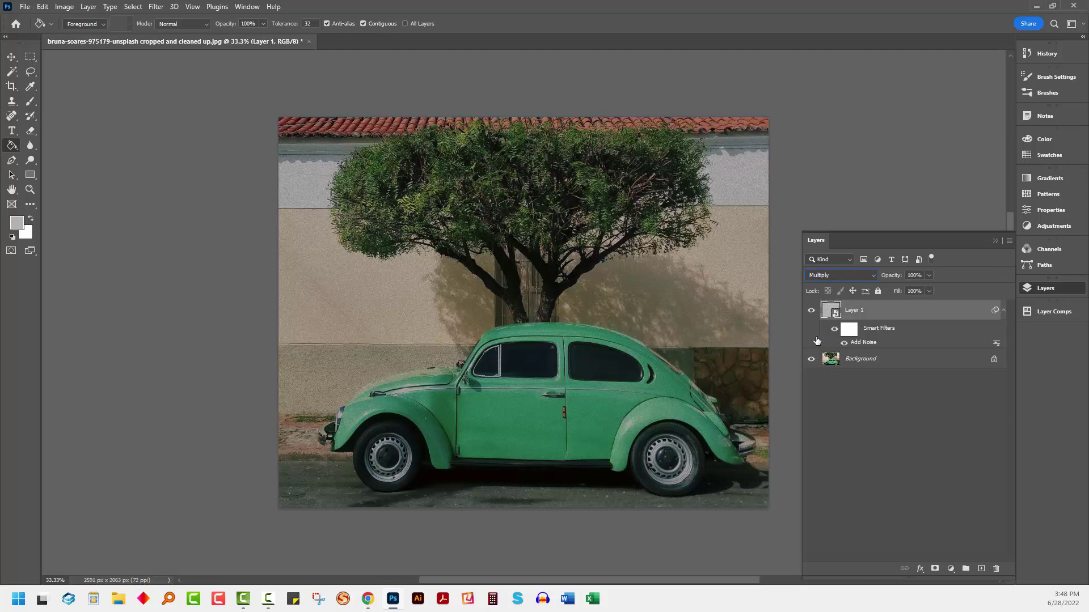
{"action": "left_click", "coordinate": [30, 190]}
{"action": "left_click_drag", "start_coordinate": [367, 286], "coordinate": [434, 335]}
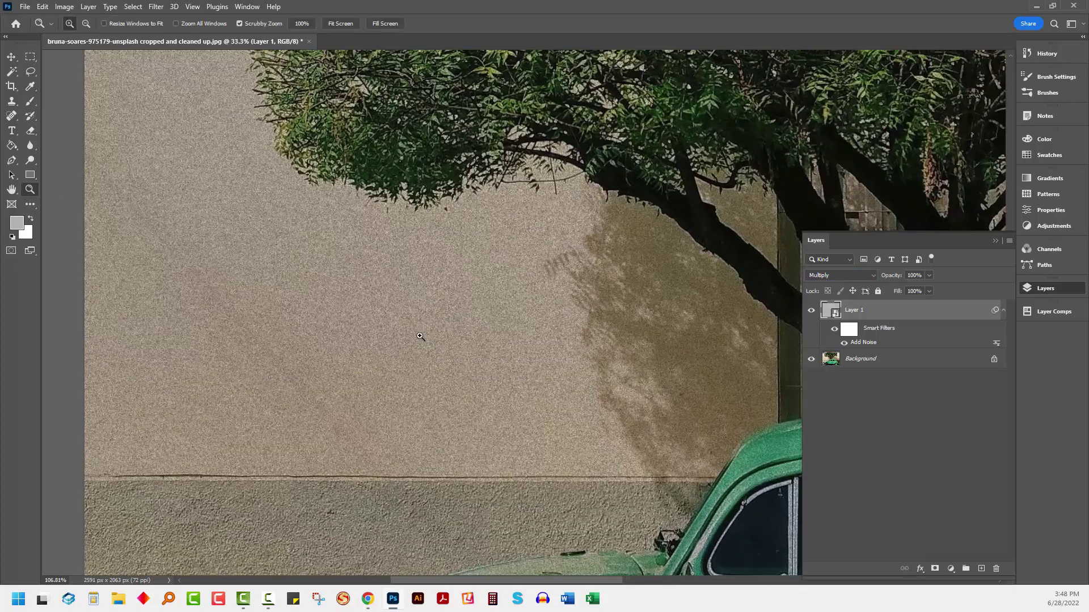
{"action": "left_click", "coordinate": [811, 312]}
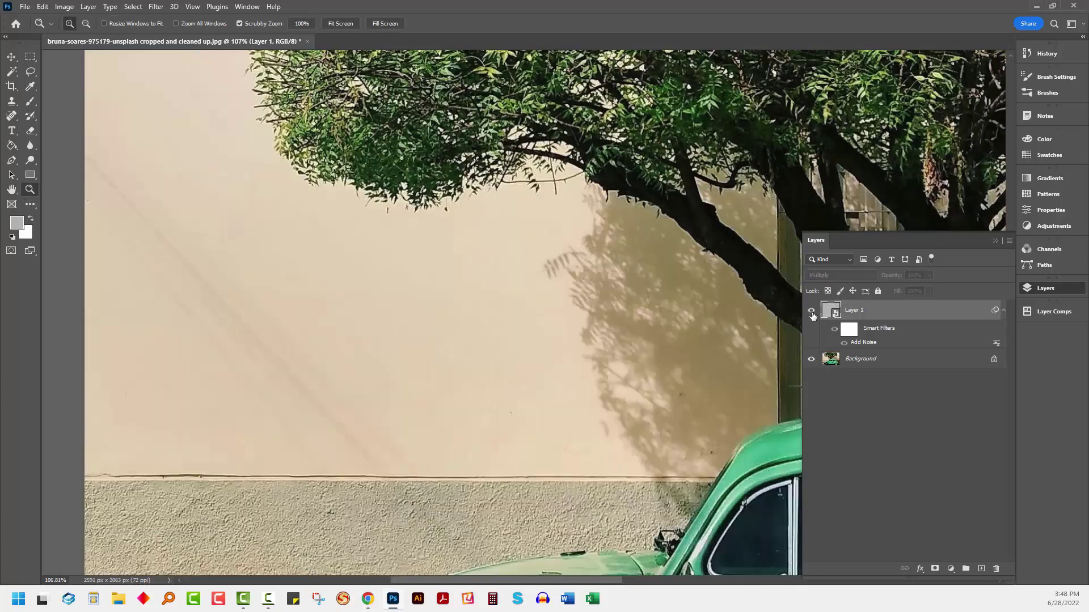
{"action": "left_click", "coordinate": [811, 313]}
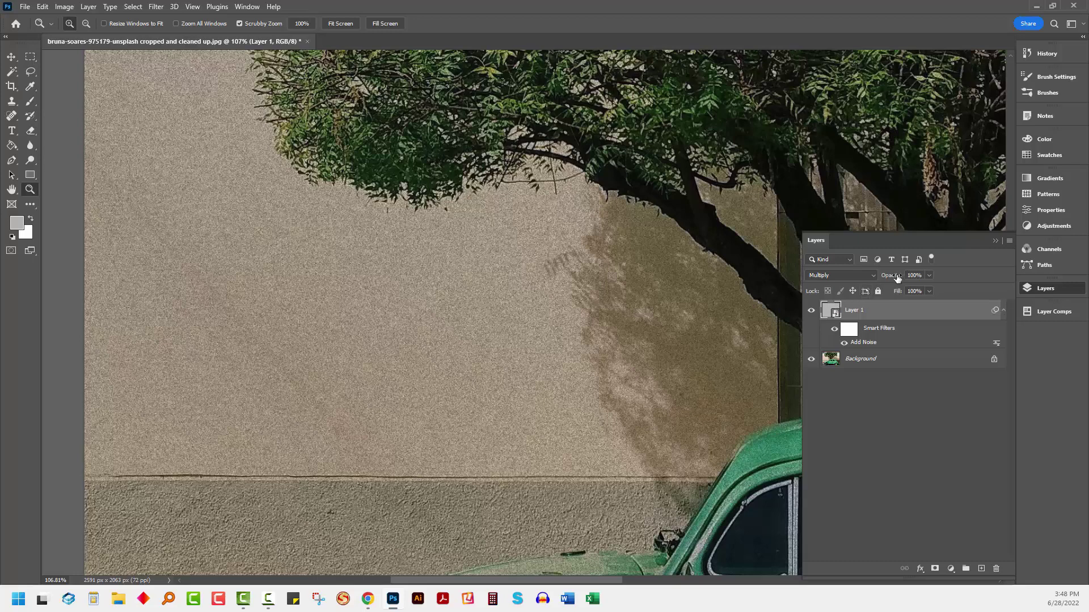
Step: Reduce the noise layer's opacity to 44% and compare the photo with and without the grain
{"action": "left_click_drag", "start_coordinate": [898, 278], "coordinate": [867, 278]}
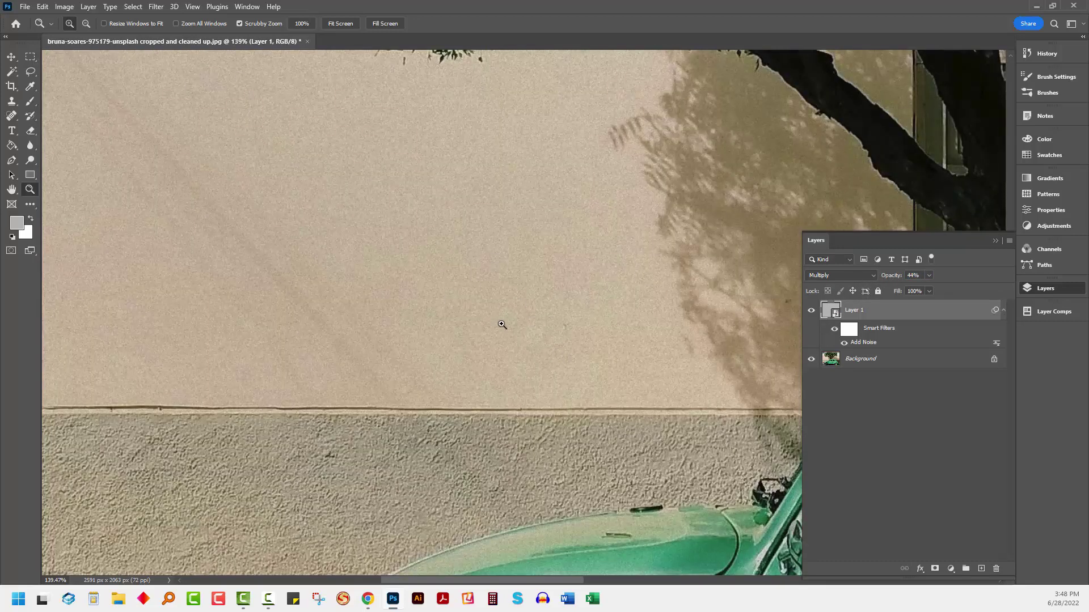
{"action": "left_click", "coordinate": [811, 312]}
{"action": "left_click", "coordinate": [811, 312]}
{"action": "key", "text": "ctrl+0"}
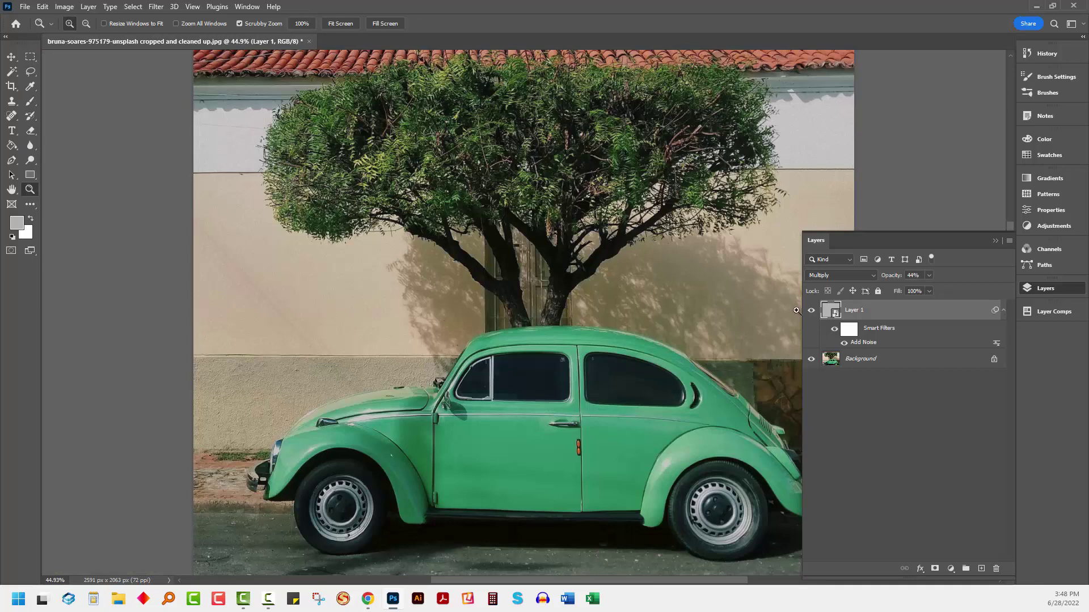
Step: Change the noise layer's blend mode to Overlay and raise its opacity to 100%, checking the grain on the car
{"action": "left_click", "coordinate": [837, 275]}
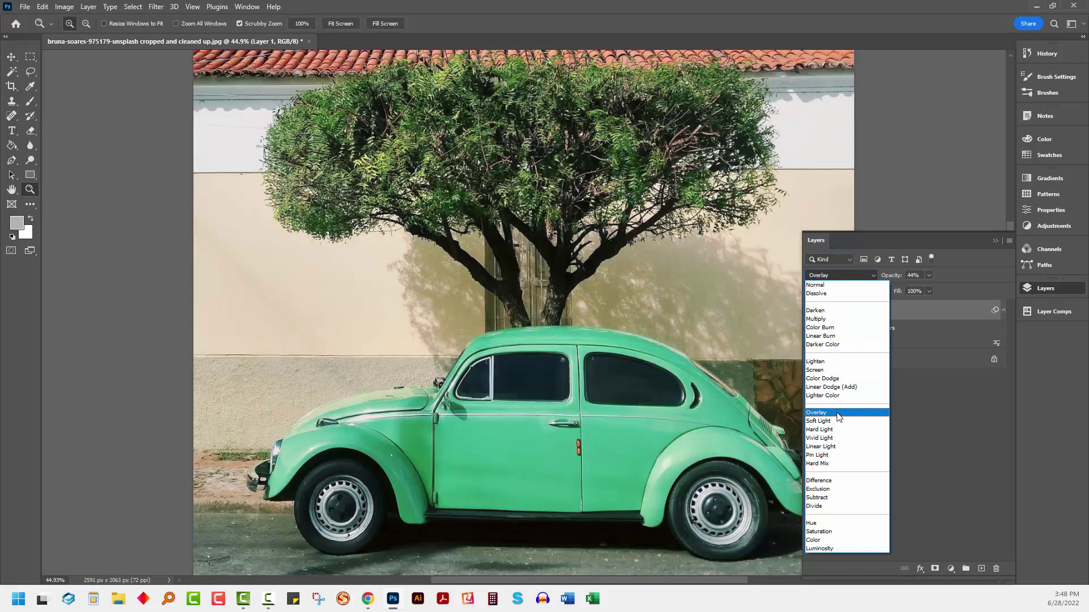
{"action": "left_click", "coordinate": [838, 414]}
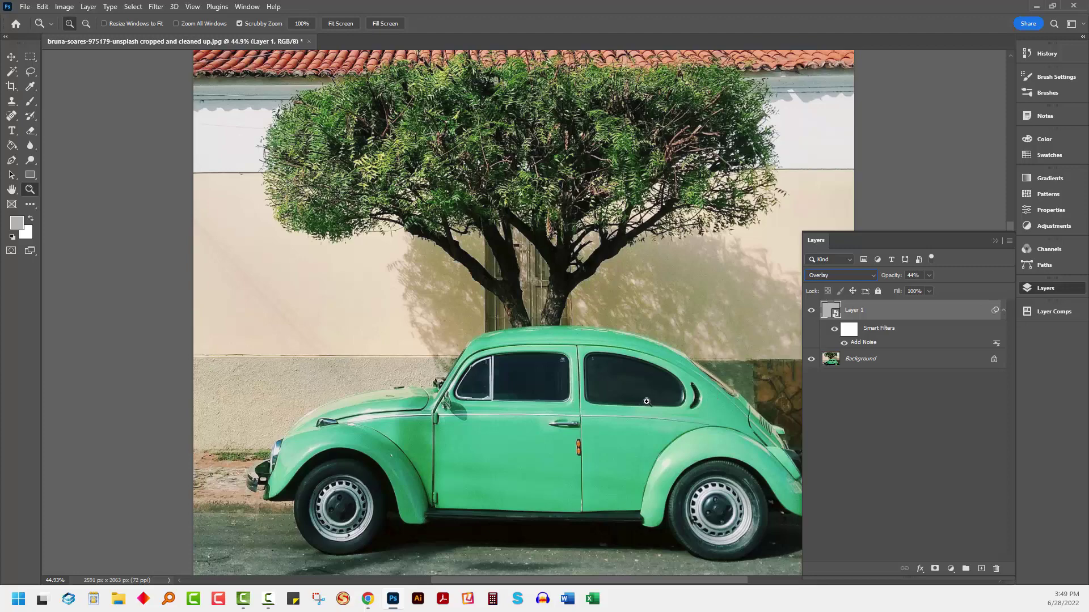
{"action": "left_click_drag", "start_coordinate": [402, 333], "coordinate": [612, 433]}
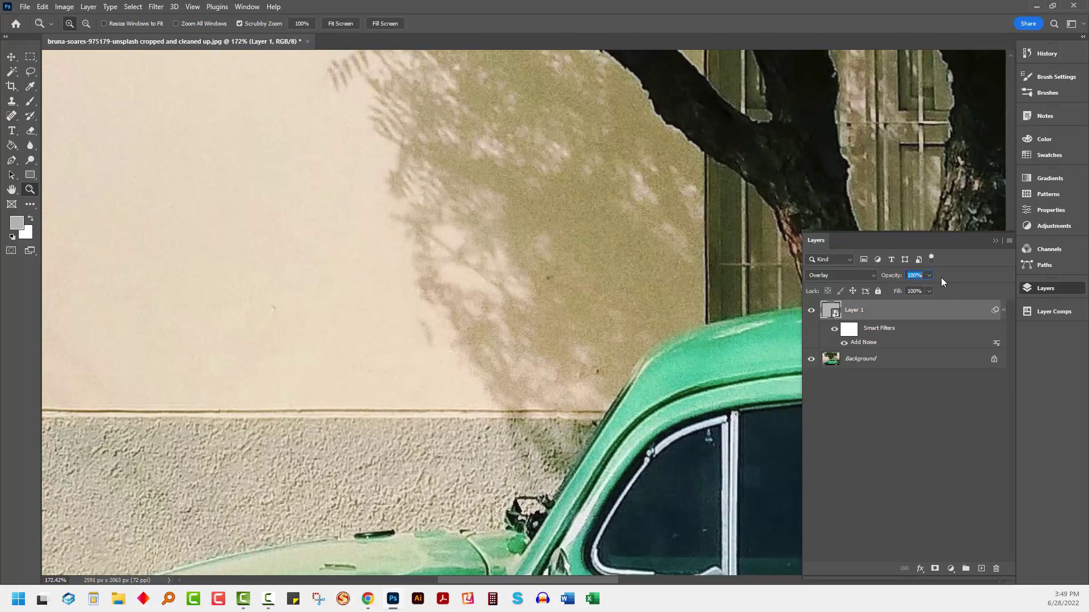
{"action": "key", "text": "Return"}
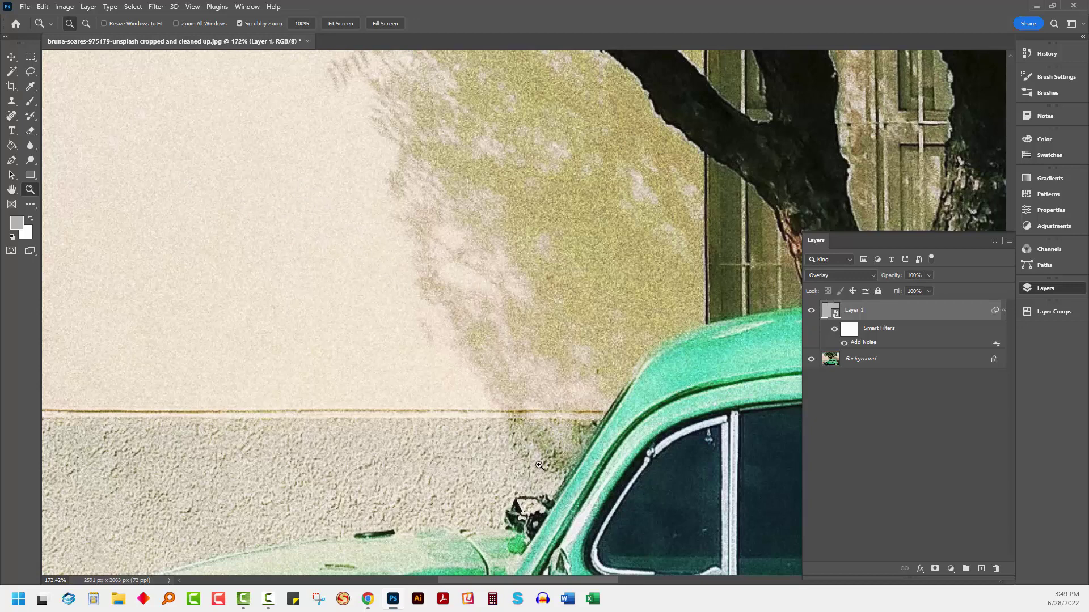
{"action": "scroll", "coordinate": [539, 465], "scroll_direction": "down", "scroll_amount": 5}
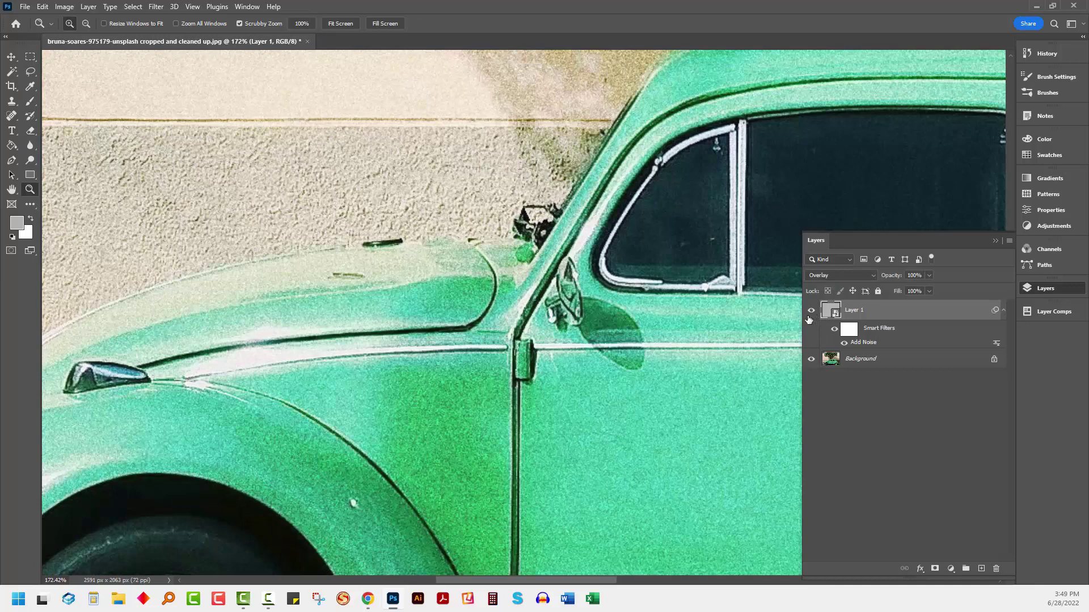
Step: Try the noise layer at 26% opacity, and settle on 63% after viewing the whole photo
{"action": "left_click_drag", "start_coordinate": [891, 276], "coordinate": [852, 289]}
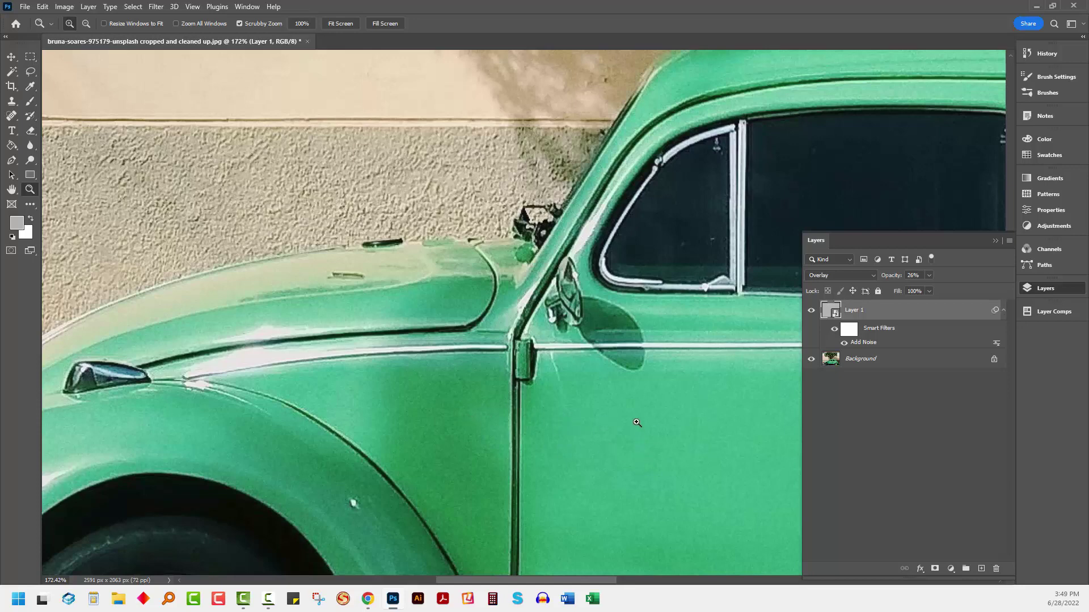
{"action": "key", "text": "ctrl+0"}
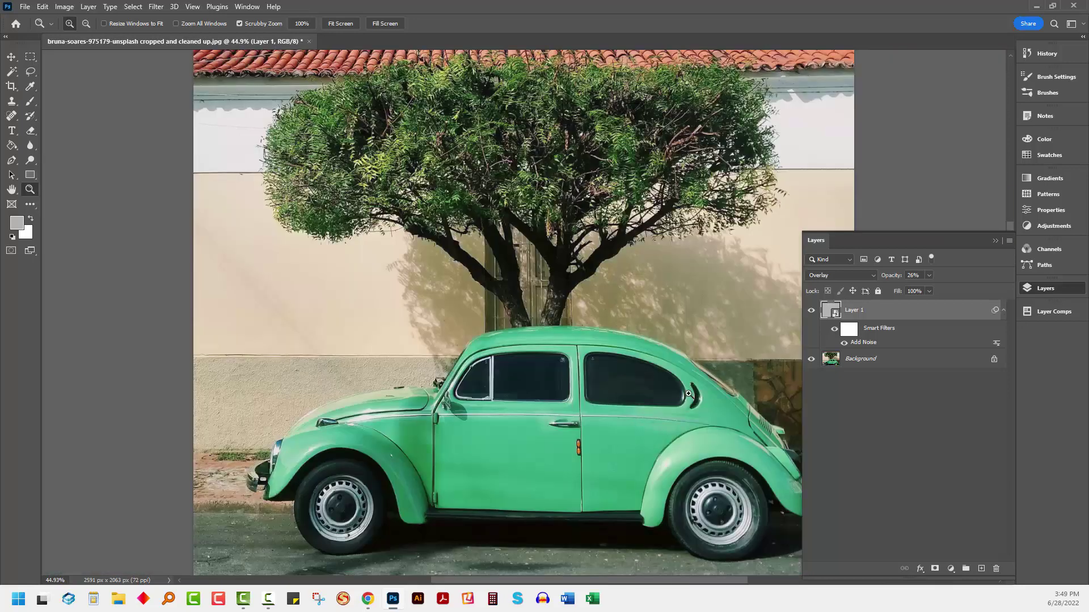
{"action": "left_click_drag", "start_coordinate": [905, 279], "coordinate": [906, 281]}
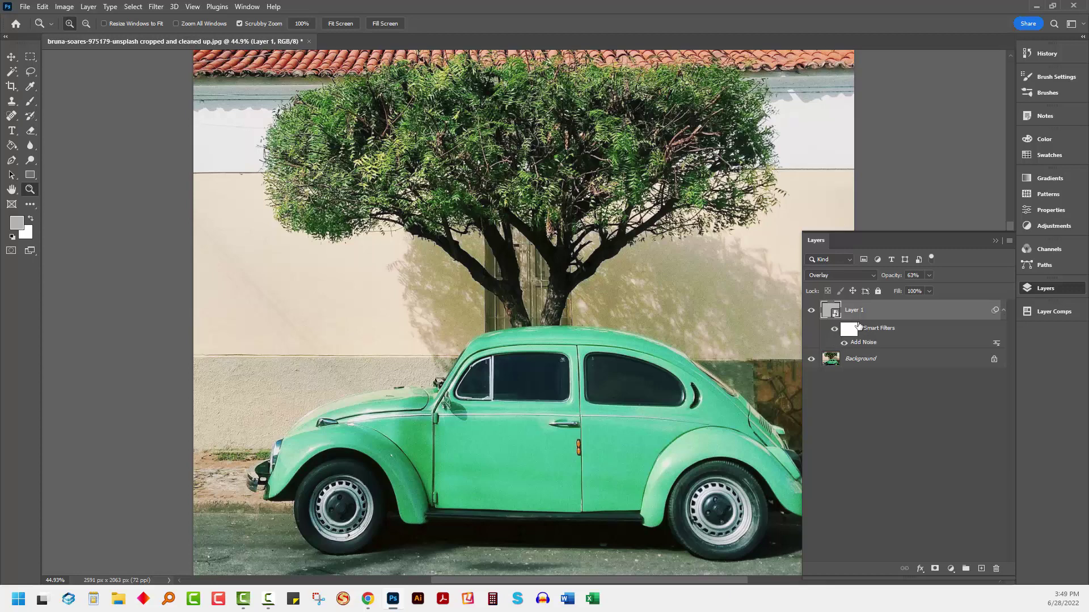
Step: Reopen the Add Noise smart filter, increase its amount slightly, apply it, and collapse the layer list to view the result
{"action": "double_click", "coordinate": [862, 343]}
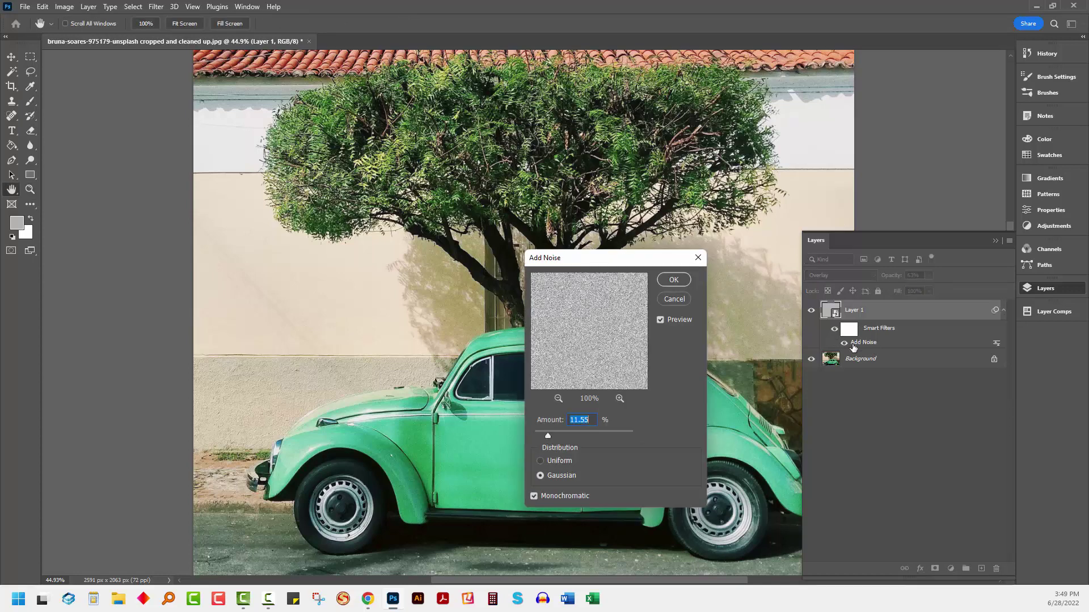
{"action": "left_click_drag", "start_coordinate": [607, 271], "coordinate": [759, 288]}
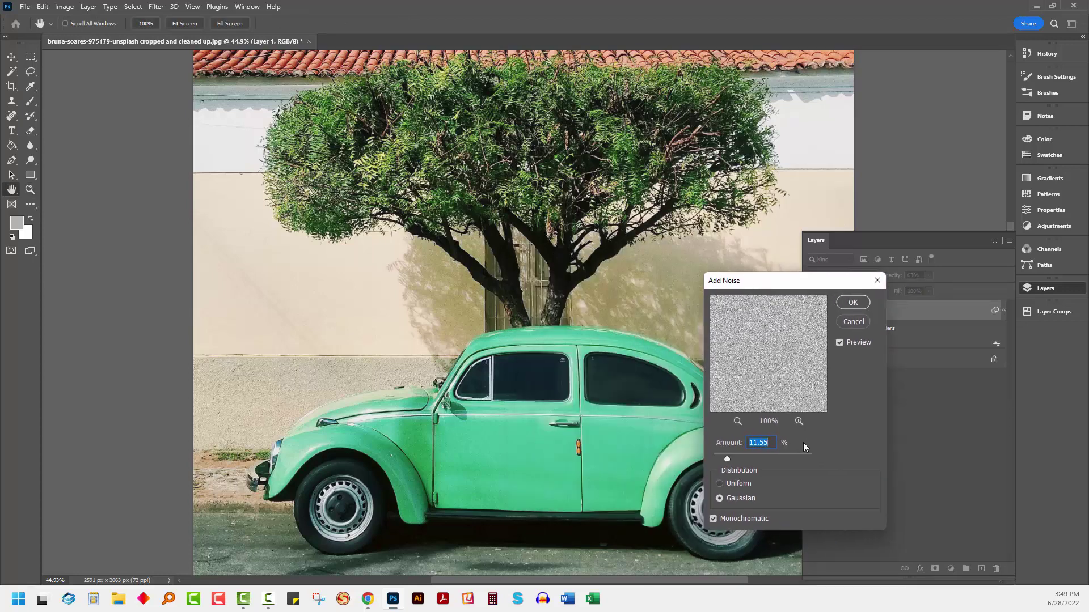
{"action": "left_click_drag", "start_coordinate": [726, 458], "coordinate": [735, 458]}
{"action": "left_click", "coordinate": [853, 303]}
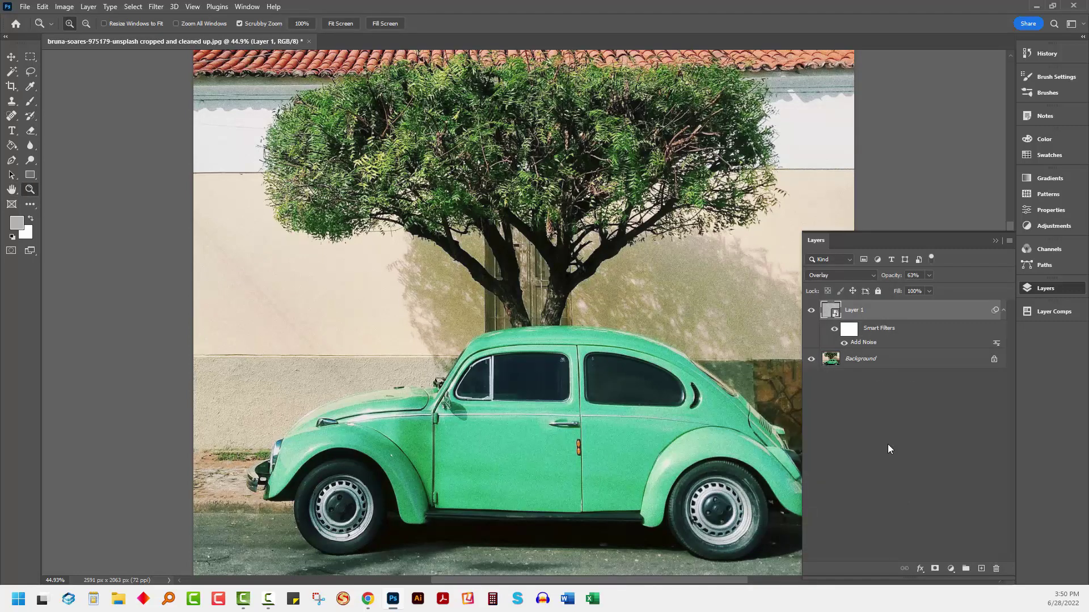
{"action": "left_click", "coordinate": [993, 241]}
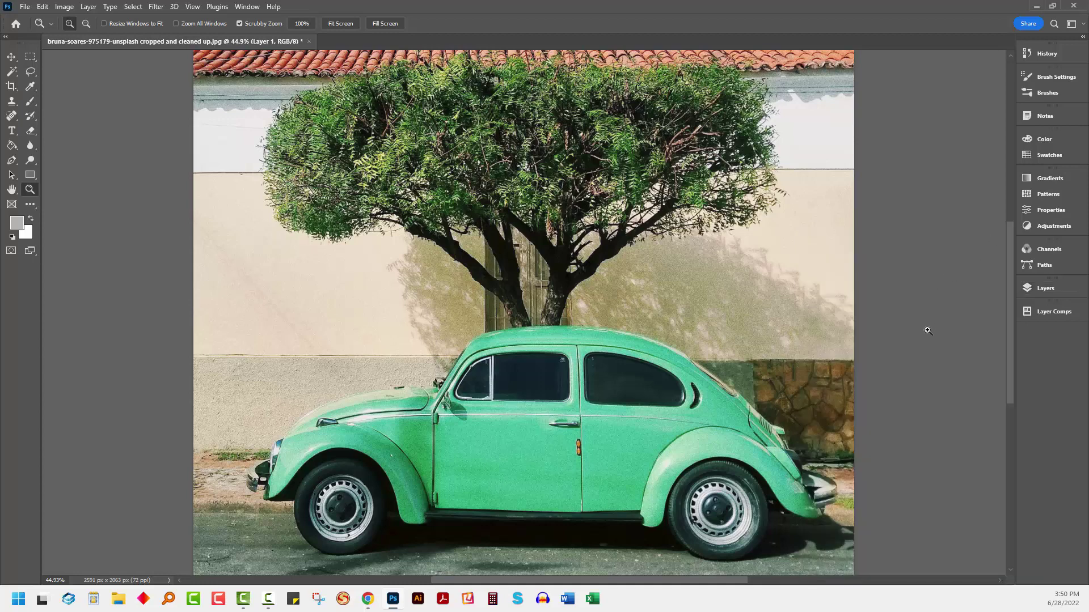